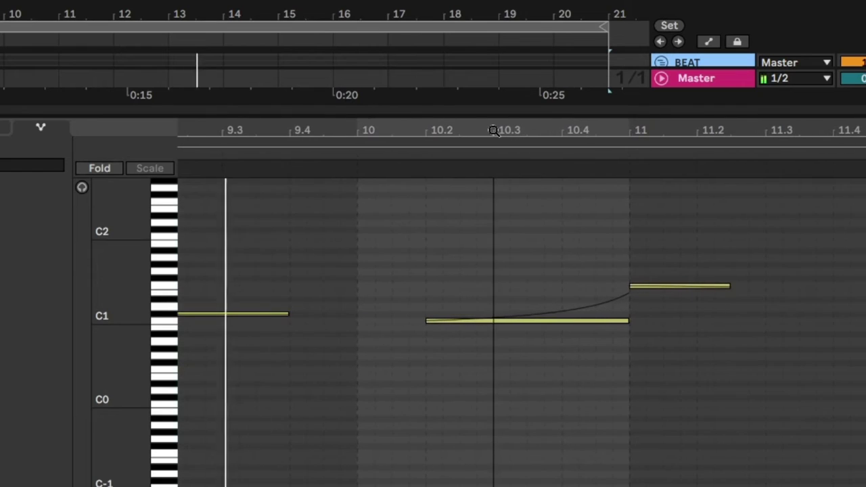
Examine the notes and pitch-bend curves in the MIDI clip, zooming in on the glide between bars 10 and 11
right_click(369, 207)
key(Escape)
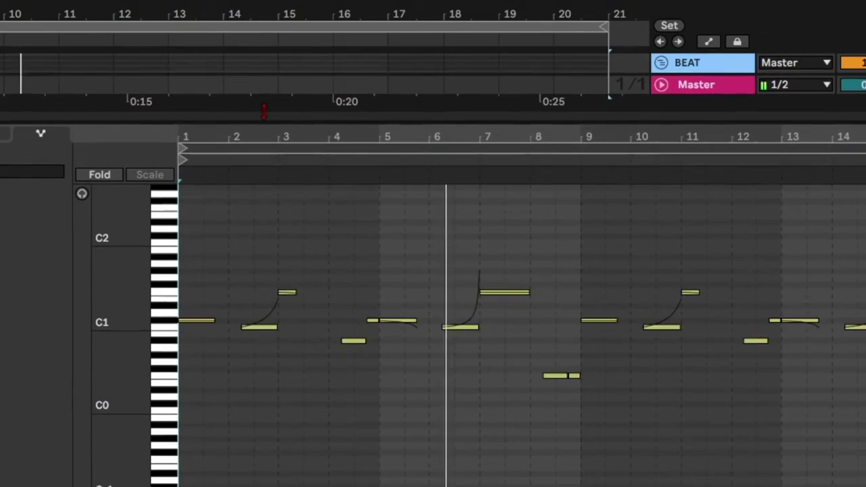
drag(264, 111, 264, 104)
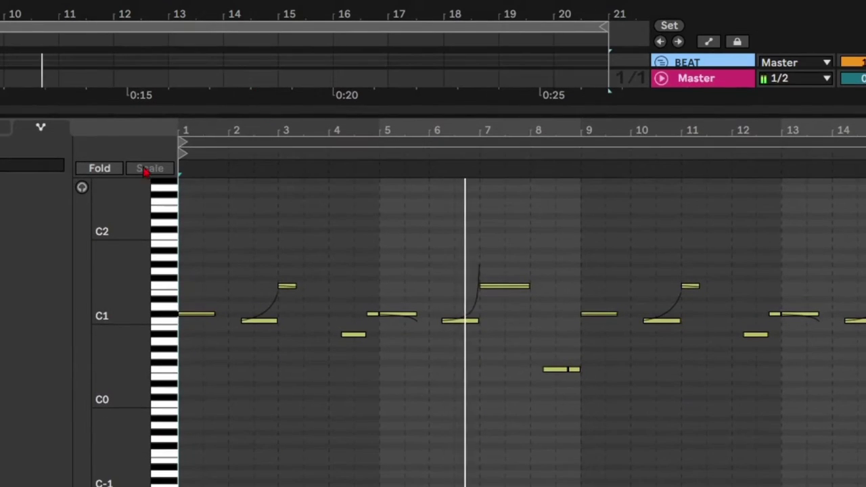
click(101, 169)
click(102, 169)
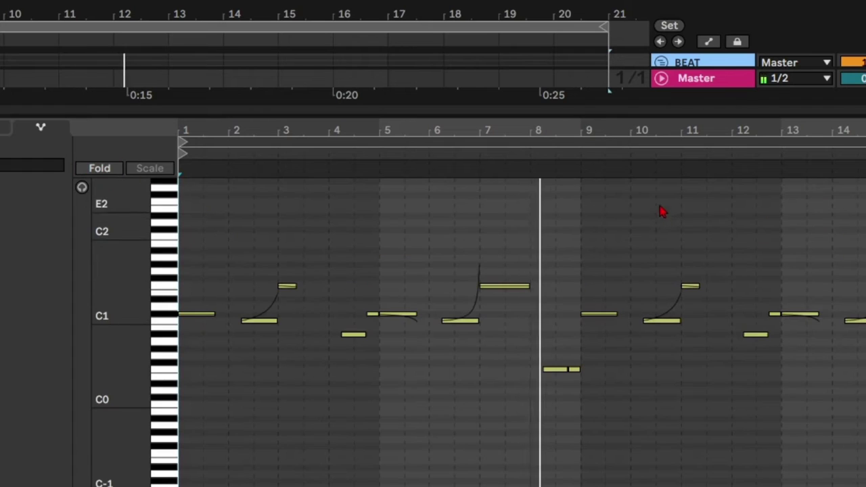
drag(657, 132, 425, 155)
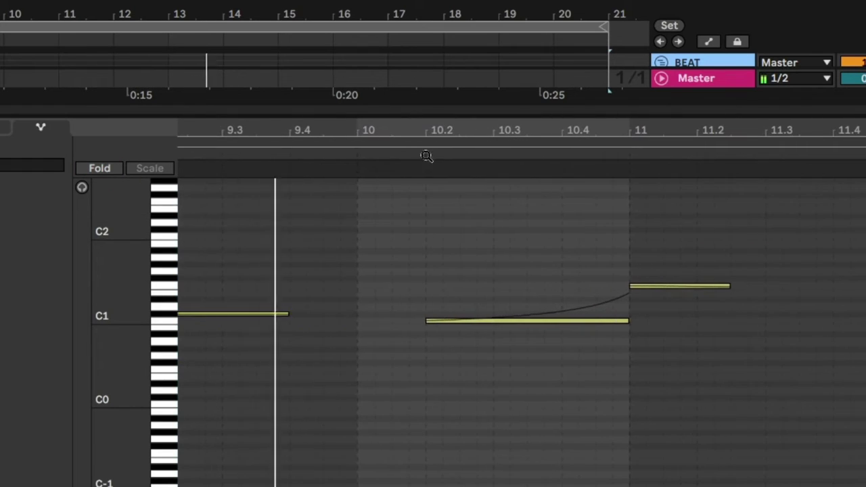
right_click(369, 180)
click(723, 335)
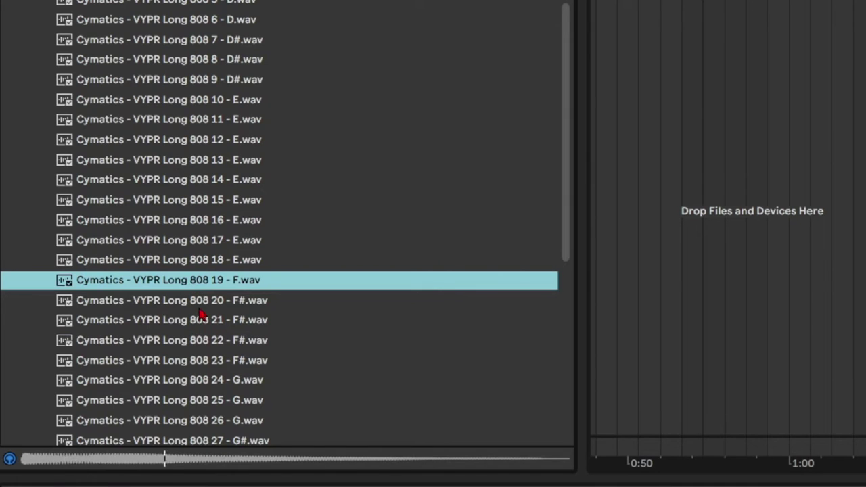
Audition the Cymatics VYPR Long 808 samples in F, F# and G, numbered from 19 to 24
key(Down)
key(Down)
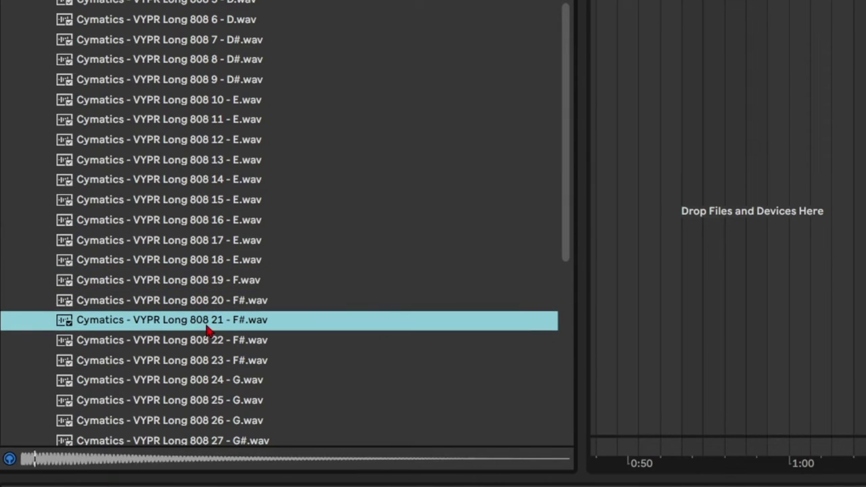
click(222, 365)
click(221, 385)
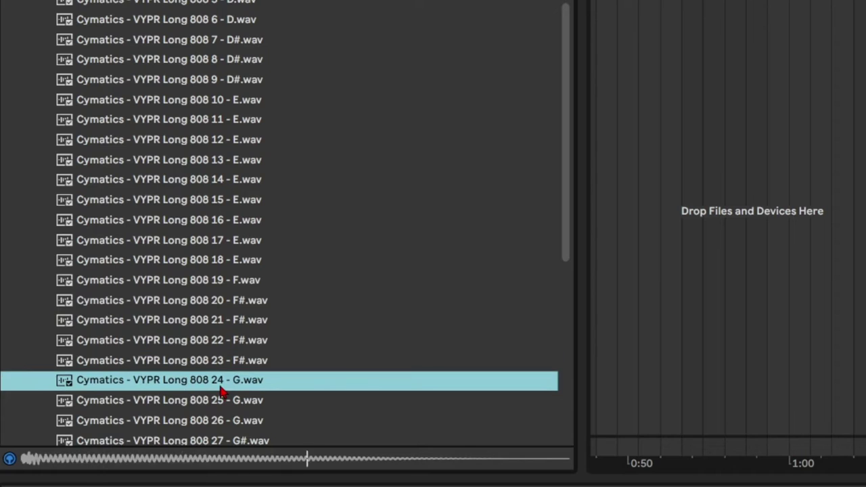
click(229, 328)
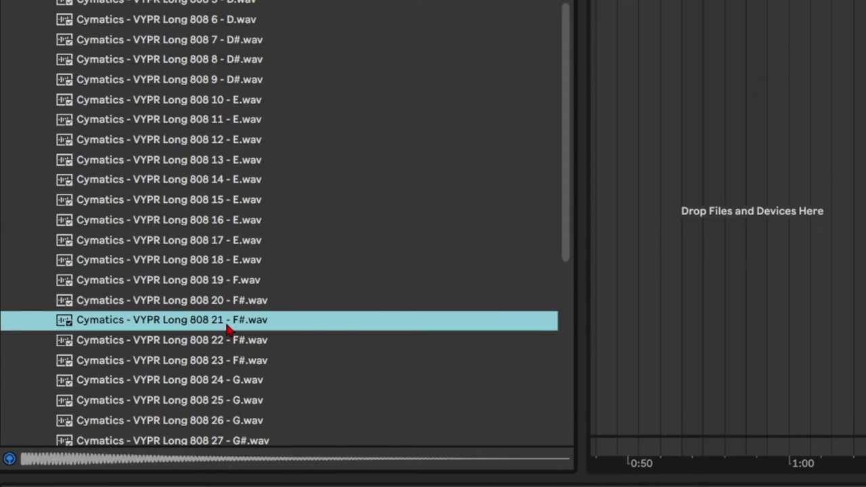
click(193, 284)
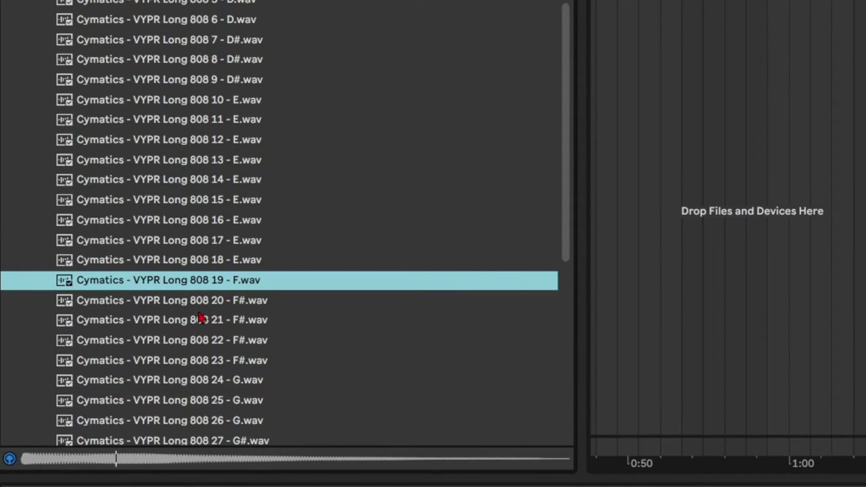
key(Down)
key(Down)
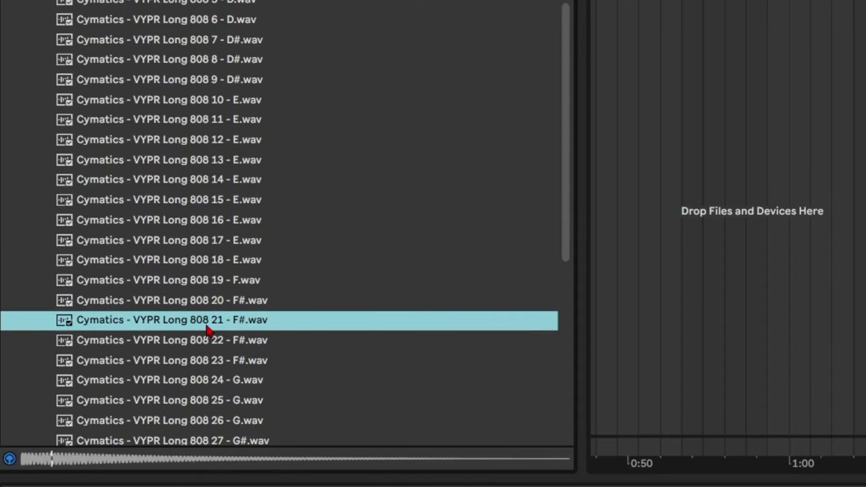
click(219, 360)
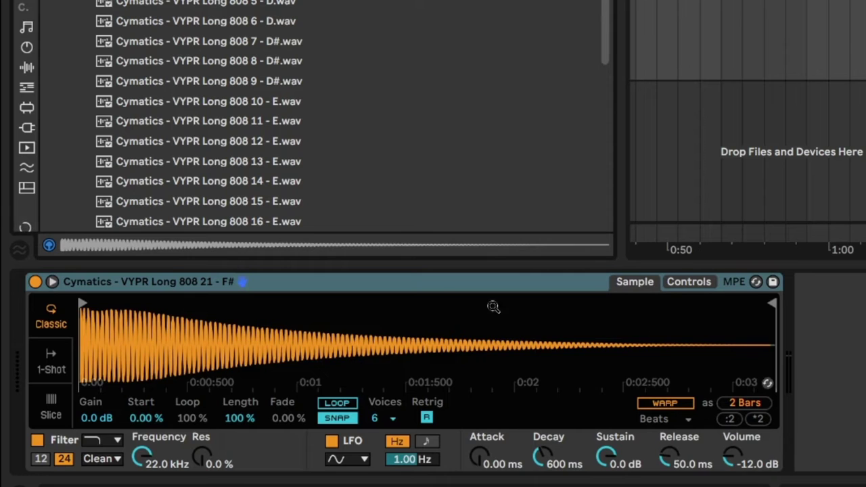
Convert the Simpler holding the VYPR Long 808 21 - F# sample into a Sampler
right_click(399, 285)
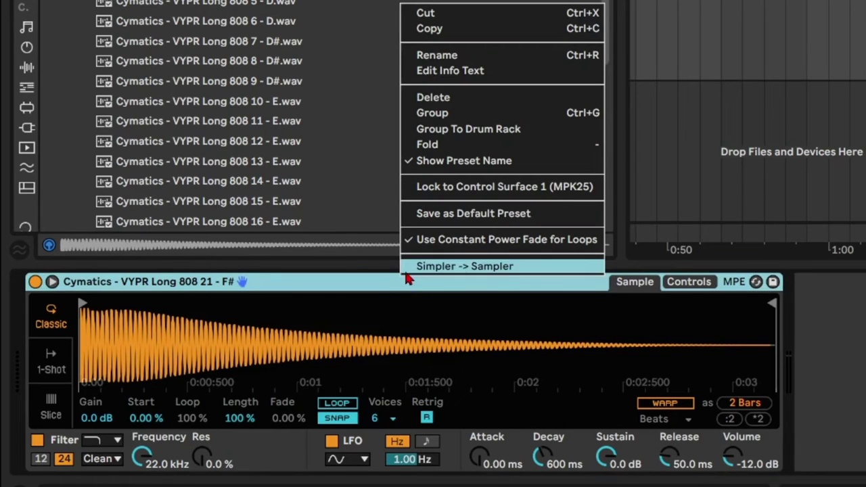
click(408, 268)
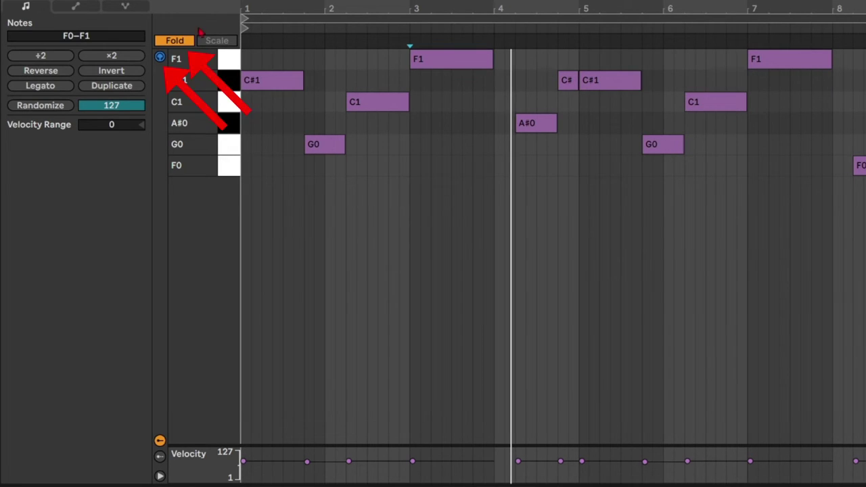
Unfold the MIDI editor to show all keys and display note expression for the F1 note at bar 3
click(184, 42)
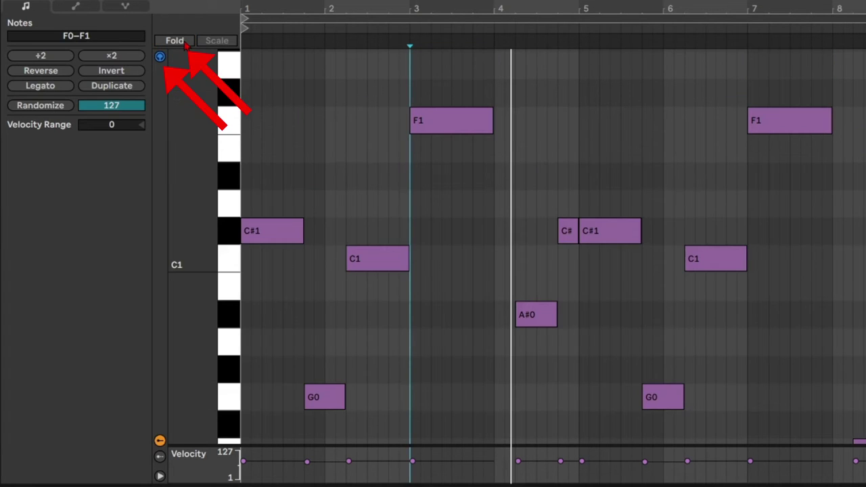
click(276, 239)
click(383, 268)
click(471, 126)
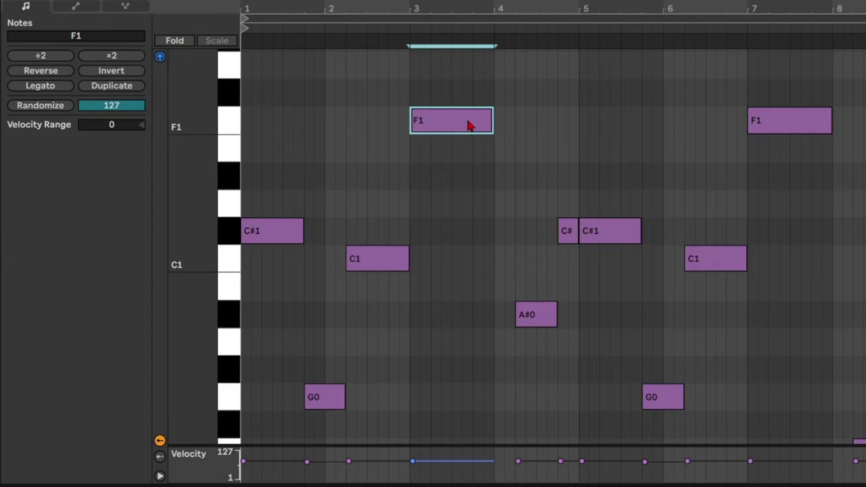
click(120, 11)
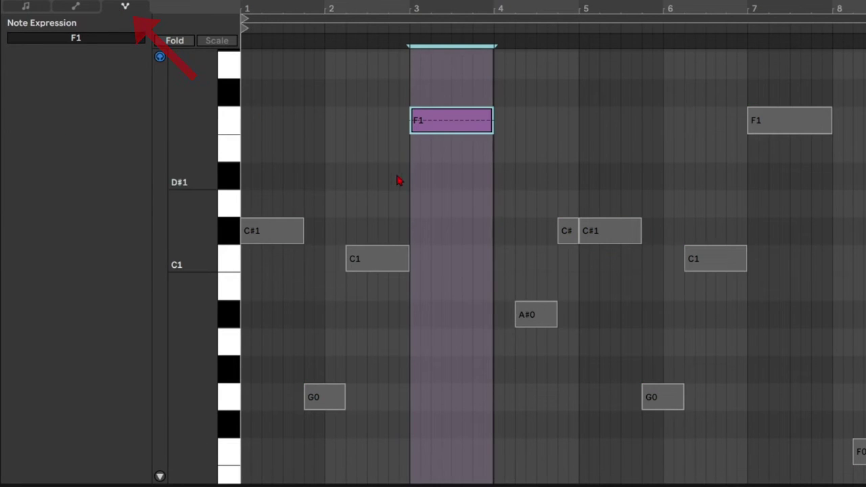
Draw a straight pitch bend on the first C#1 note, from its own pitch down to -1 st at its end
click(303, 231)
drag(303, 231, 304, 259)
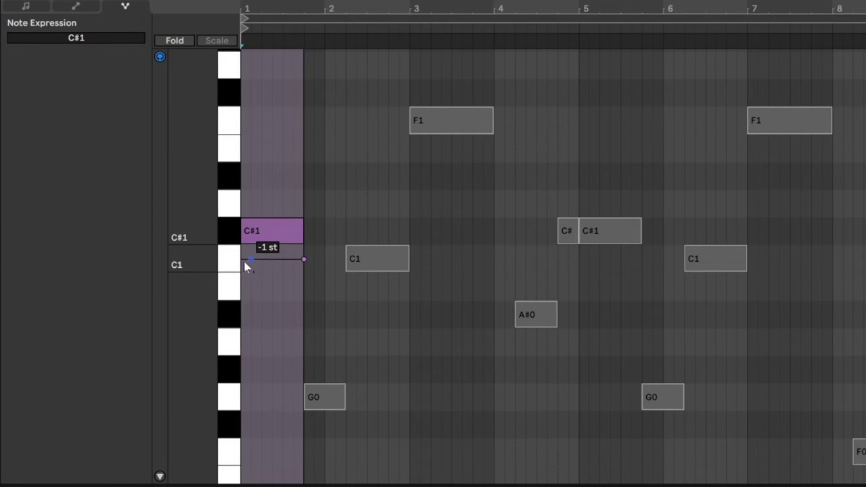
drag(242, 260, 242, 231)
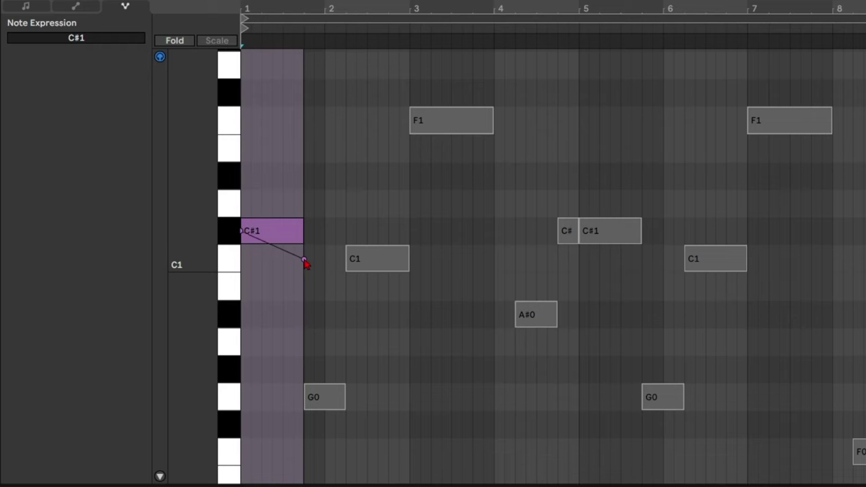
drag(304, 259, 304, 422)
key(ctrl+z)
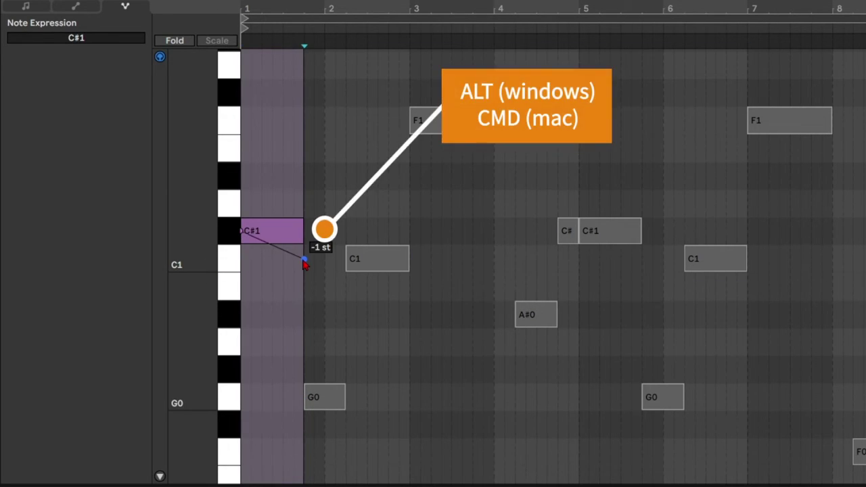
Lower the end of the first C#1 note's bend to -4.5 st, curve its slope, and play it back
drag(304, 259, 304, 355)
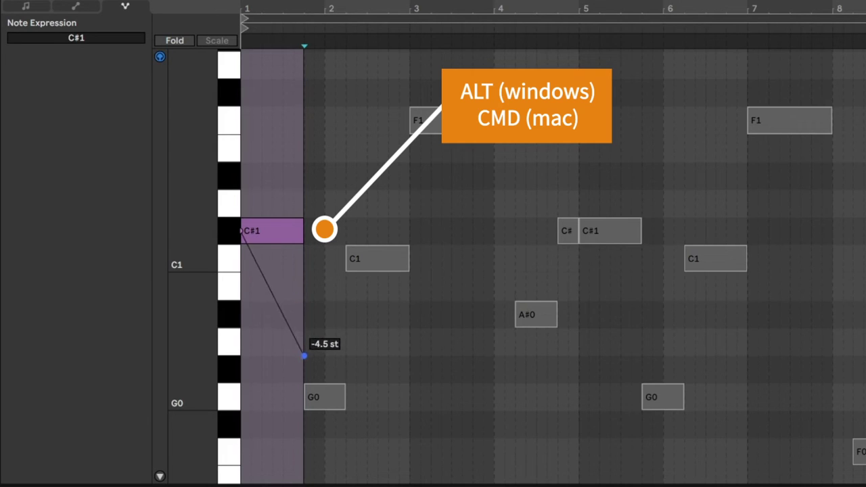
drag(280, 309, 476, 270)
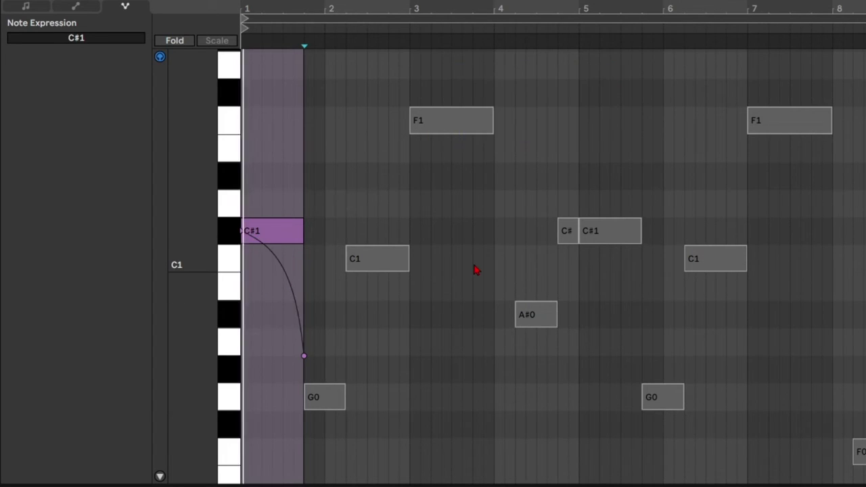
key(space)
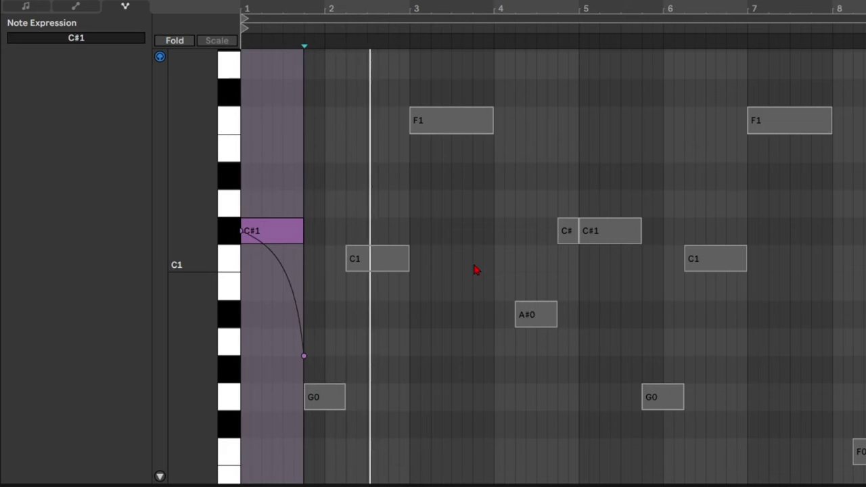
click(381, 194)
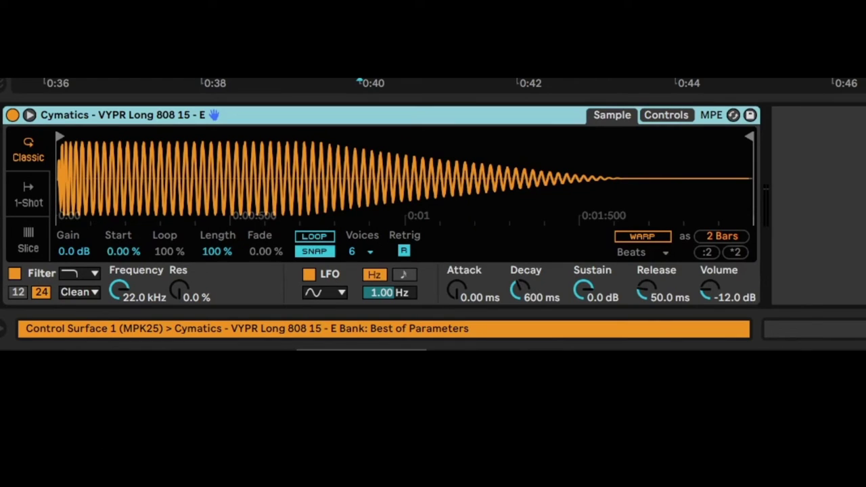
Set up a MIDI clip of repeated C3 notes at bar 41 to play the VYPR Long 808 15 - E sample
scroll(433, 84, right, 4)
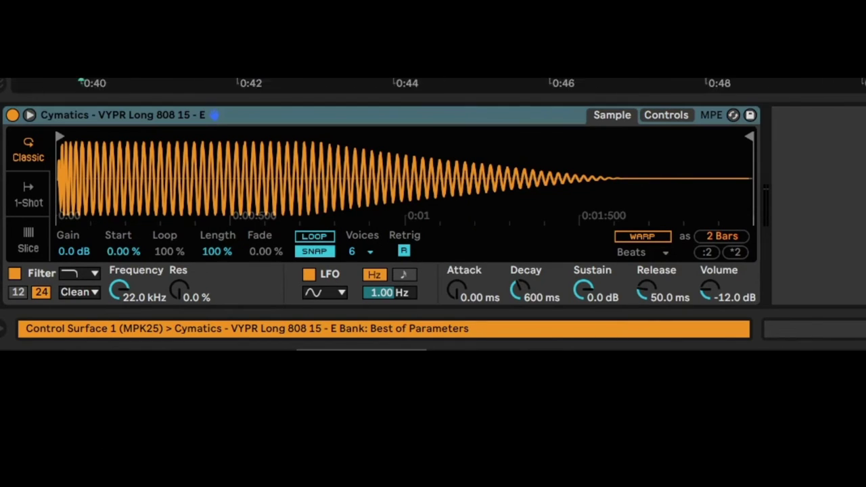
scroll(338, 83, down, 5)
scroll(555, 83, up, 4)
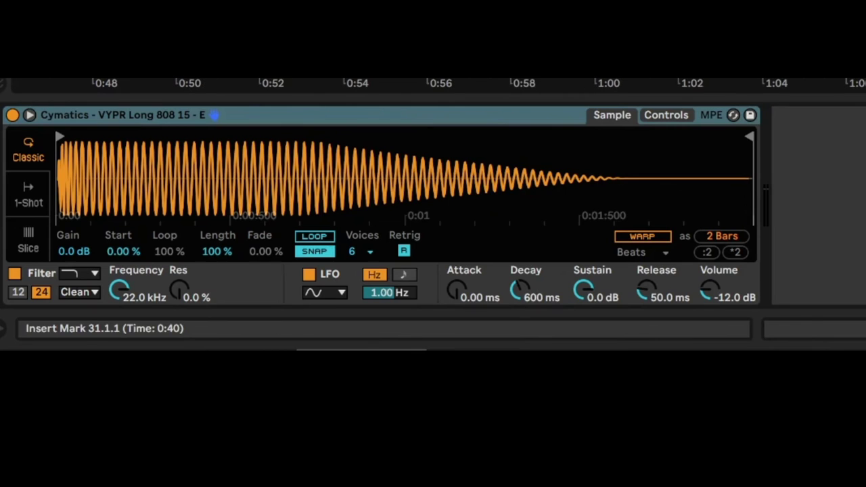
right_click(460, 78)
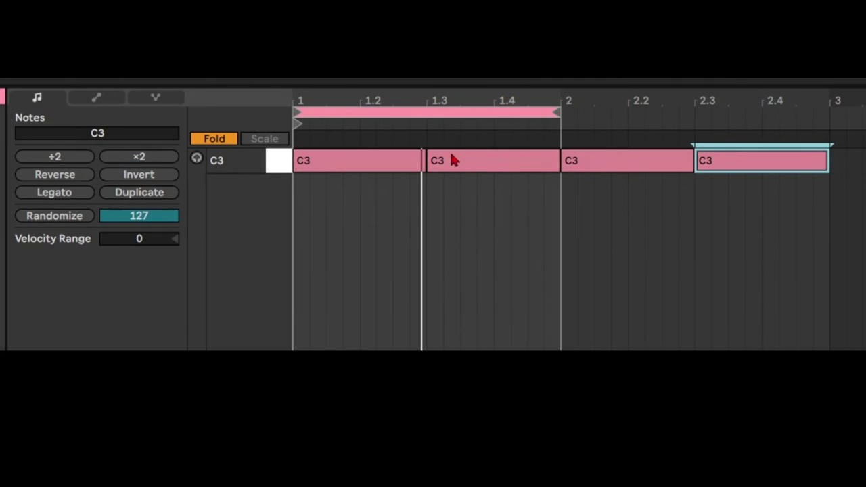
drag(422, 160, 561, 161)
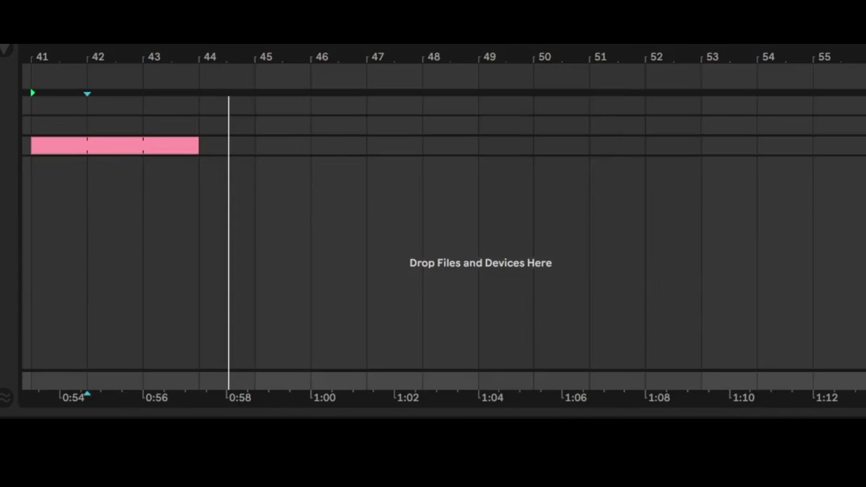
key(Up)
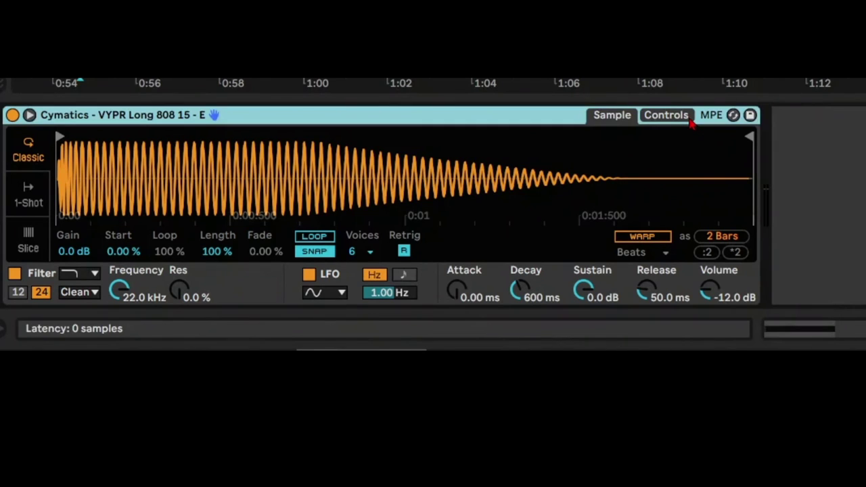
Set the transposition of the VYPR Long 808 15 - E sample to +8 st in Simpler's controls
click(687, 116)
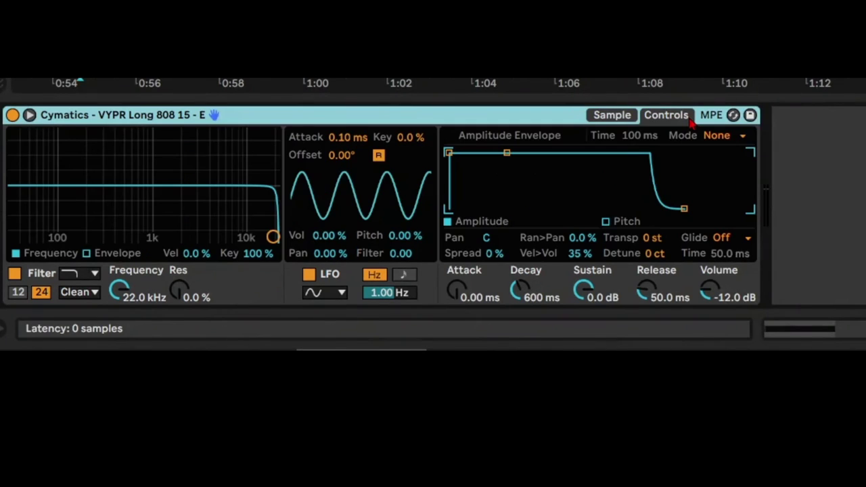
click(654, 241)
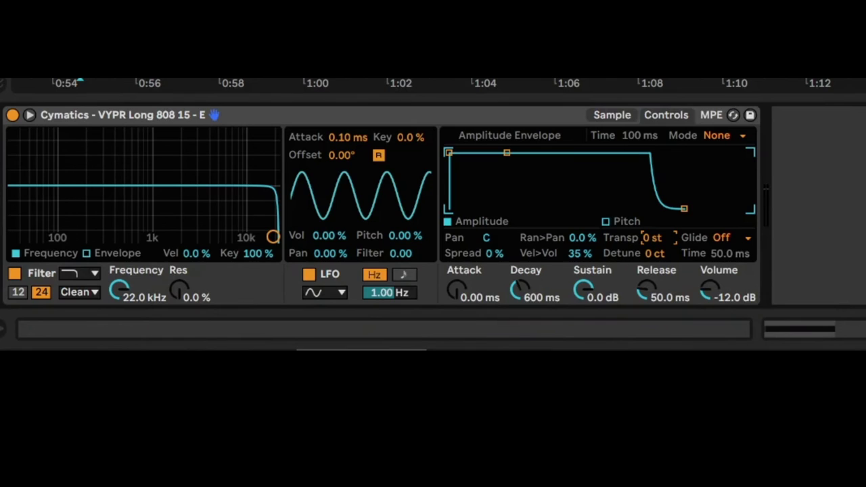
key(Up)
key(Up)
key(Up)
key(Up)
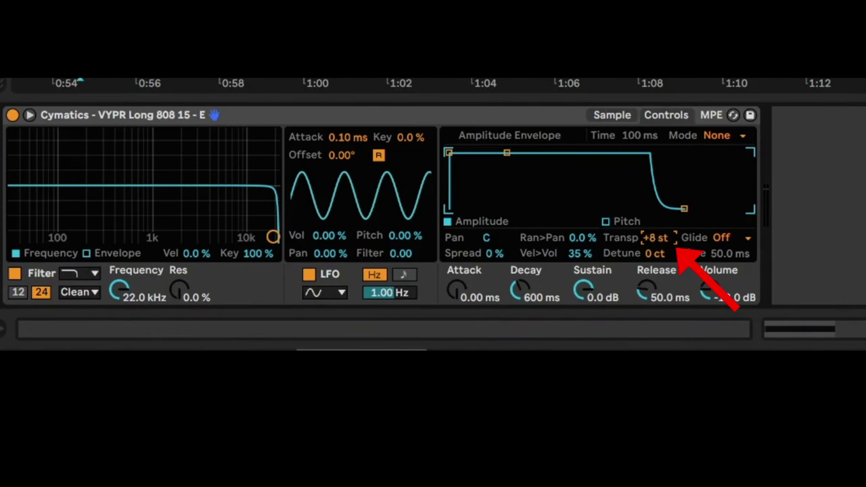
Lower the root note of the VYPR Long 808 21 - F# sample in Sampler, stepping down past A#0
key(Down)
key(Down)
key(Down)
key(Down)
key(Down)
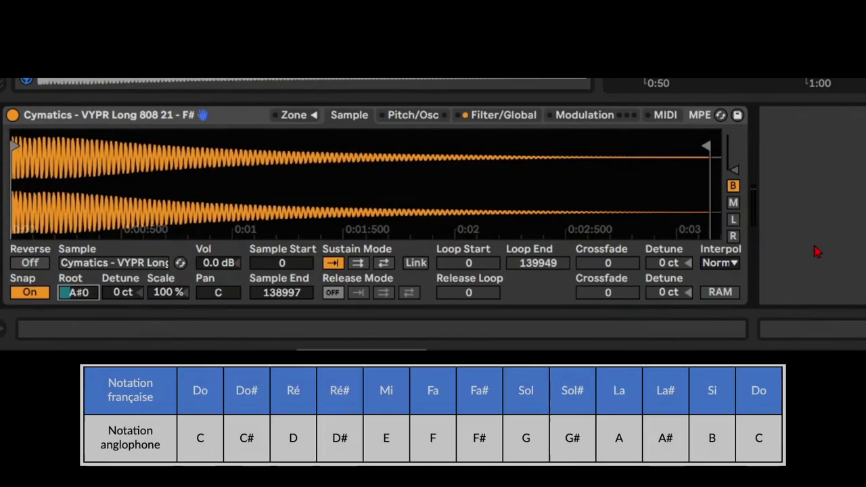
key(Down)
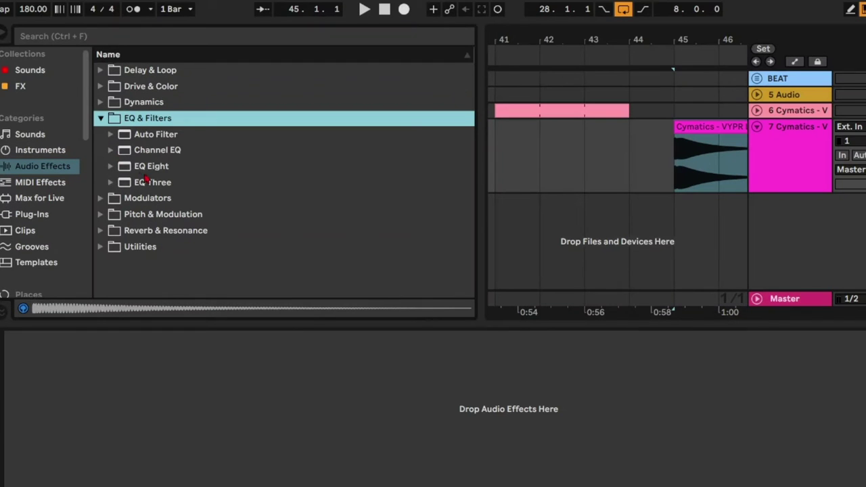
Add an EQ Eight to the track with the 808 audio clip and hide the browser
click(152, 171)
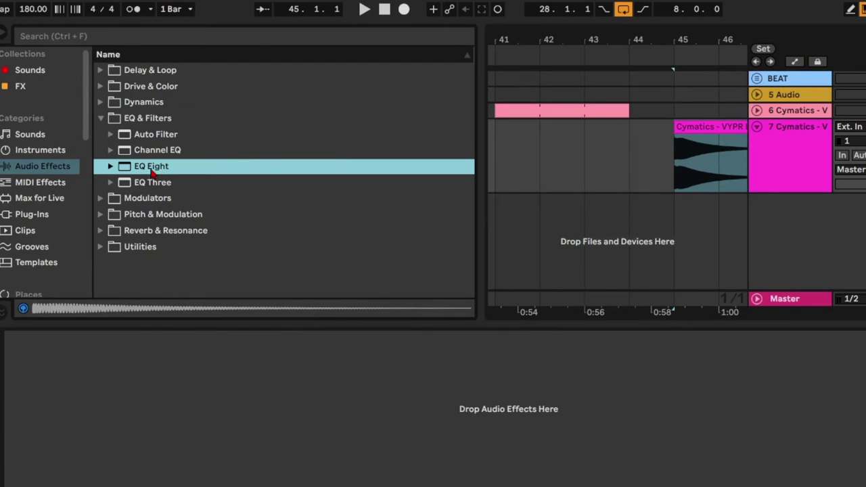
drag(782, 166, 781, 166)
key(ctrl+alt+b)
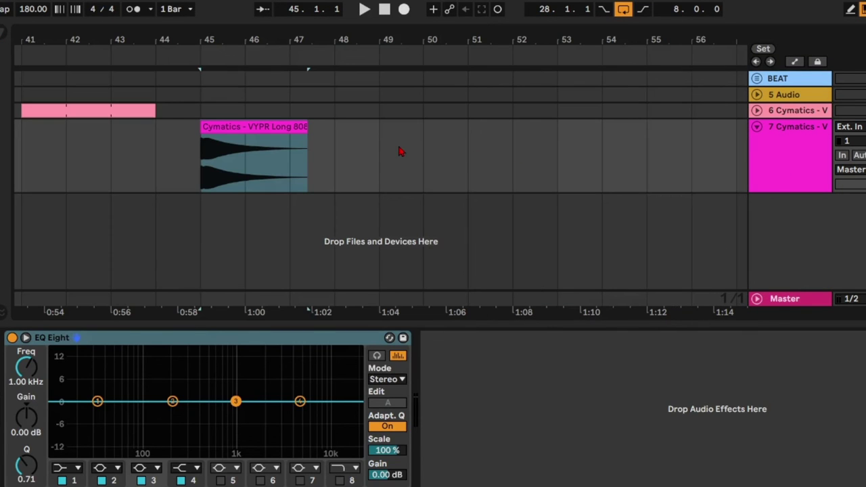
Loop the three bars starting at bar 45 around the 808 audio clip
drag(311, 154, 218, 147)
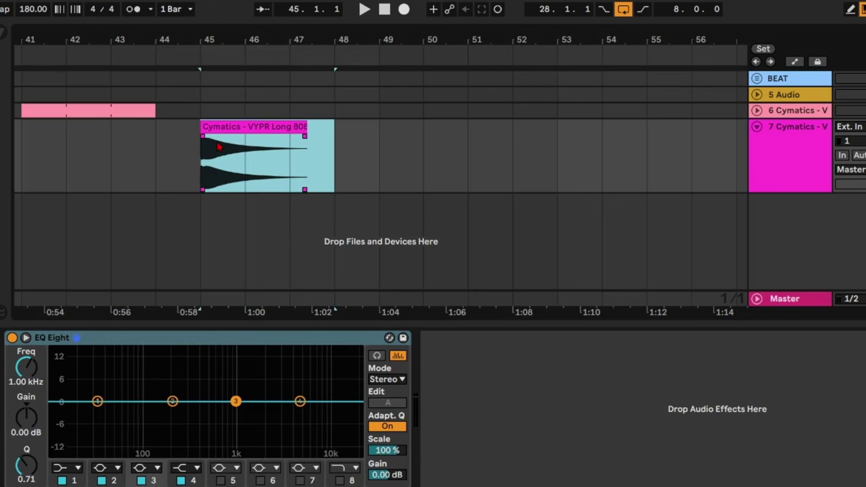
key(ctrl+l)
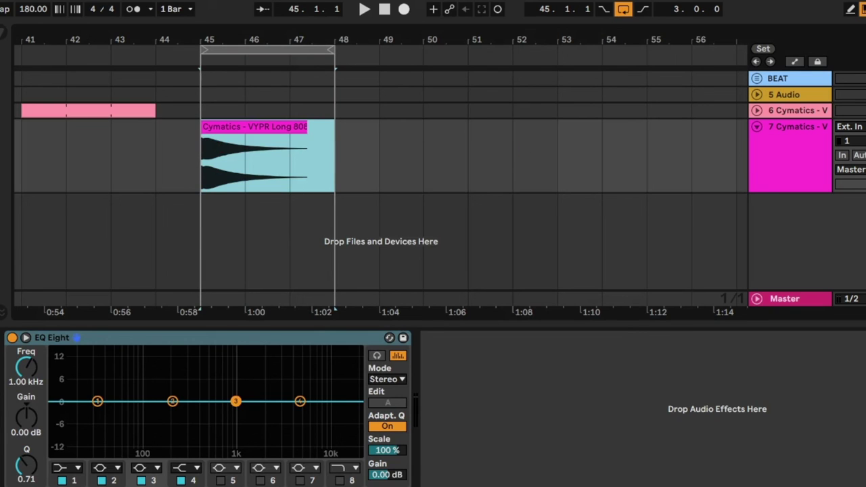
Expand and enlarge EQ Eight's spectrum display, and play the looped 808 to examine its frequencies
key(ctrl+shift+r)
click(389, 337)
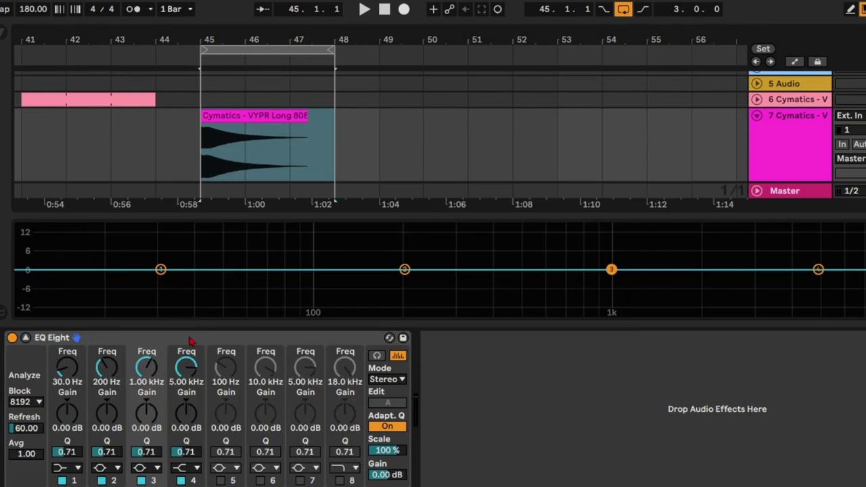
drag(291, 218, 377, 3)
key(space)
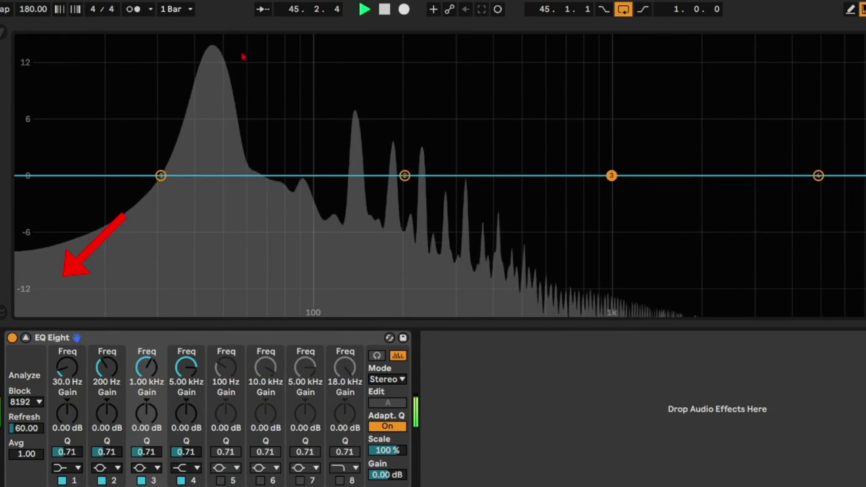